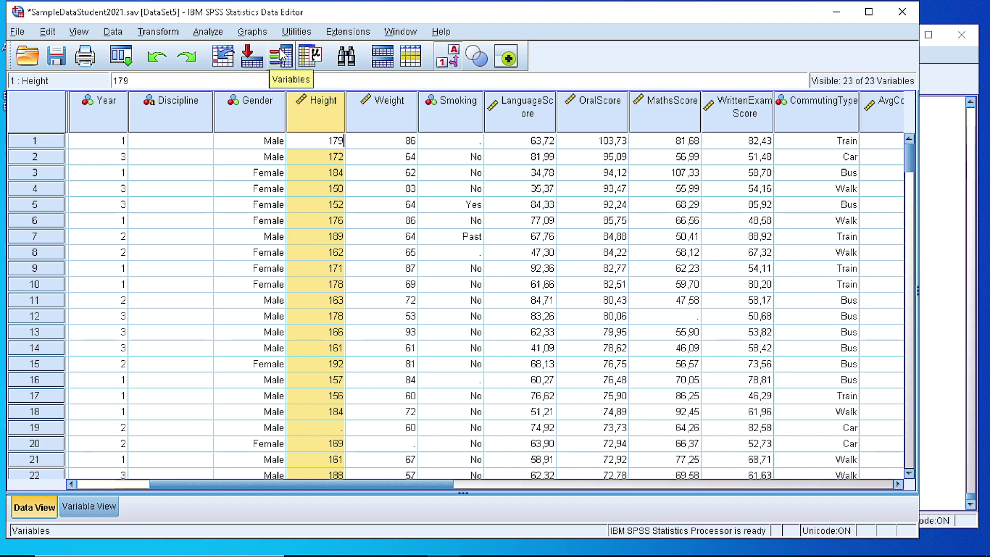
Start a legacy boxplot, choosing Simple with summaries of separate variables.
left_click(259, 32)
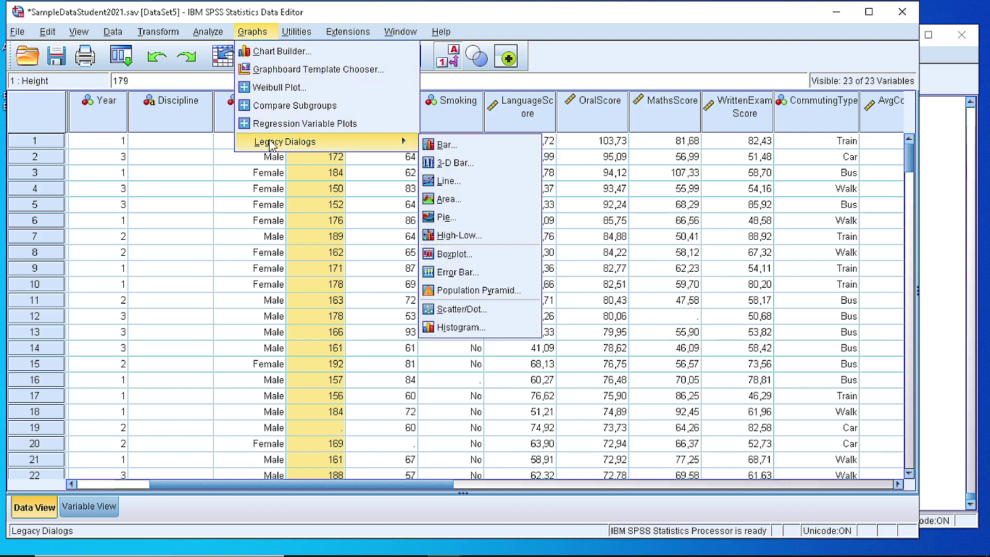
mouse_move(282, 143)
left_click(481, 253)
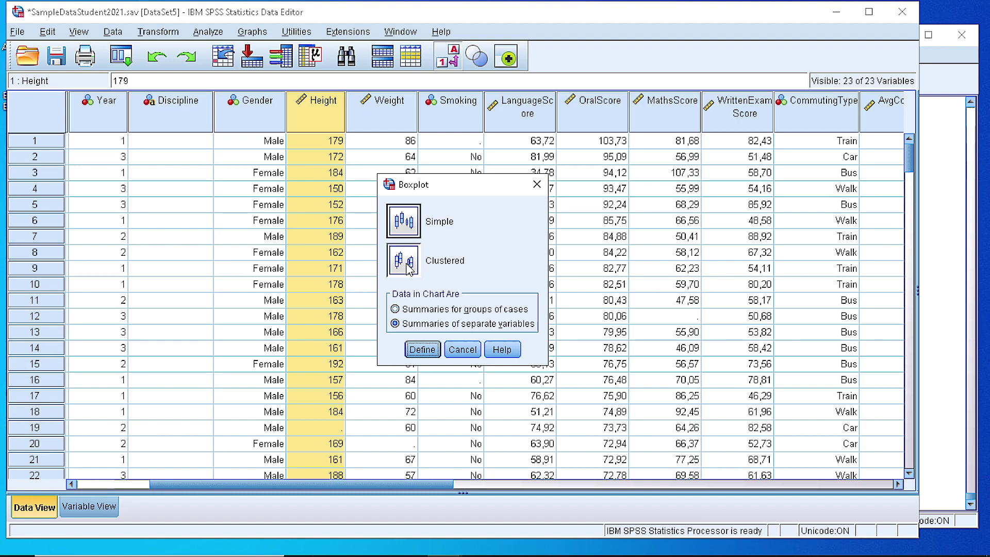
left_click(401, 215)
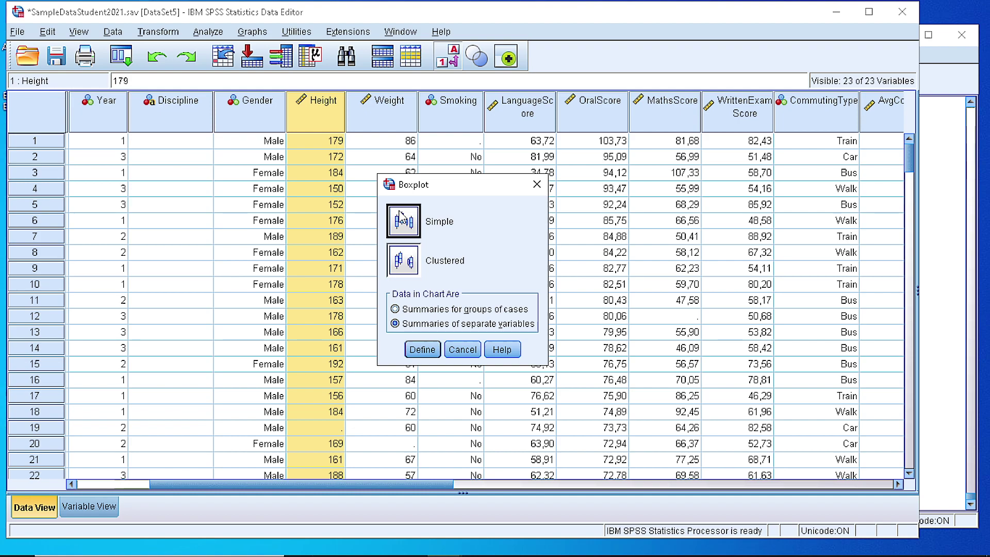
Replace MathsScore with LanguageScore as the boxes' variable, leaving the Options unchanged.
left_click(422, 351)
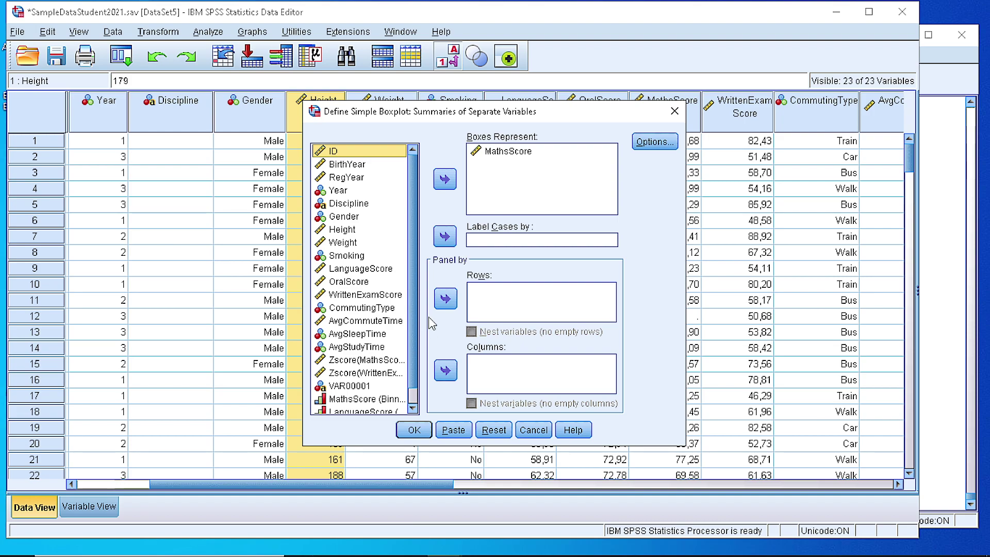
left_click(503, 153)
left_click(455, 182)
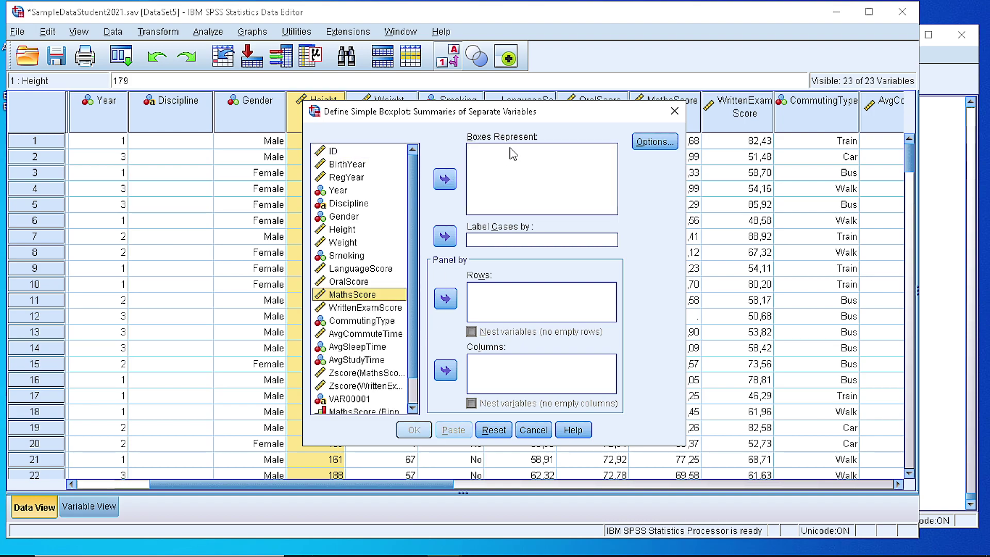
left_click(340, 320)
left_click(352, 294)
left_click(360, 268)
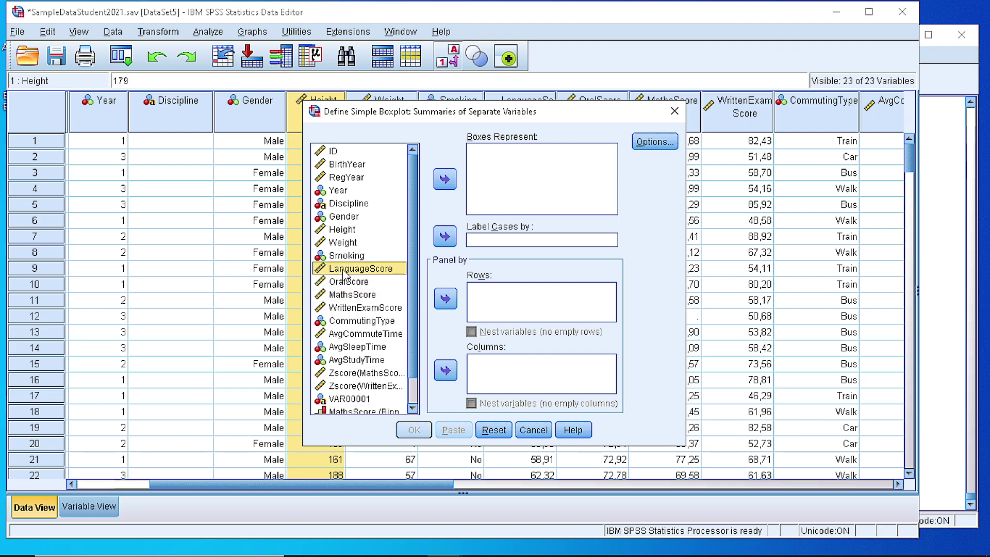
left_click(445, 179)
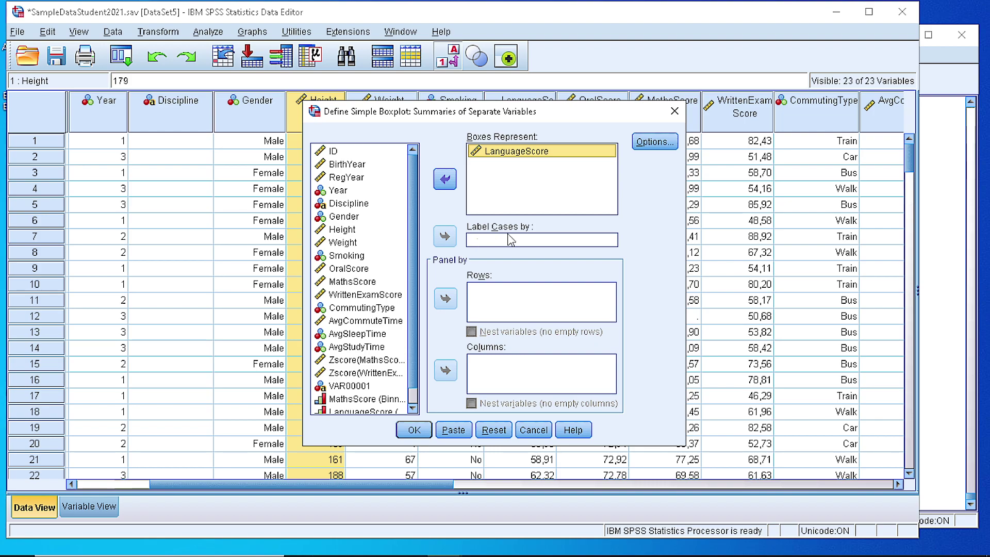
left_click(649, 140)
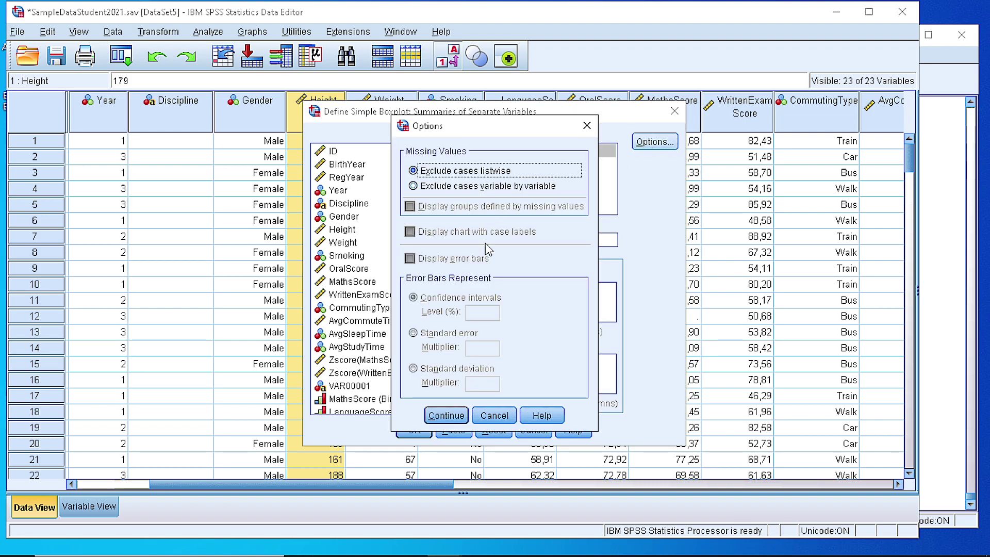
left_click(500, 423)
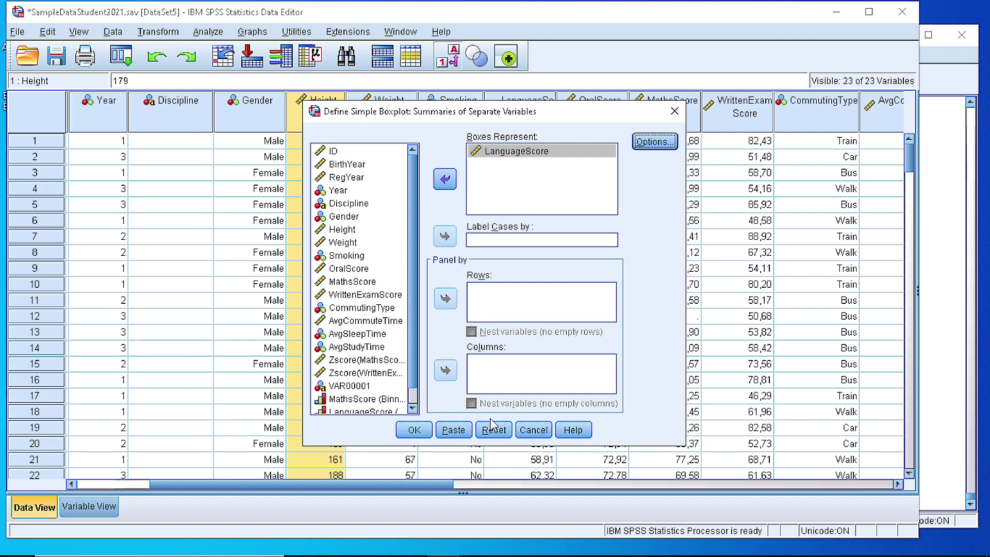
Run the LanguageScore boxplot and scroll the Viewer down to the chart.
left_click(415, 432)
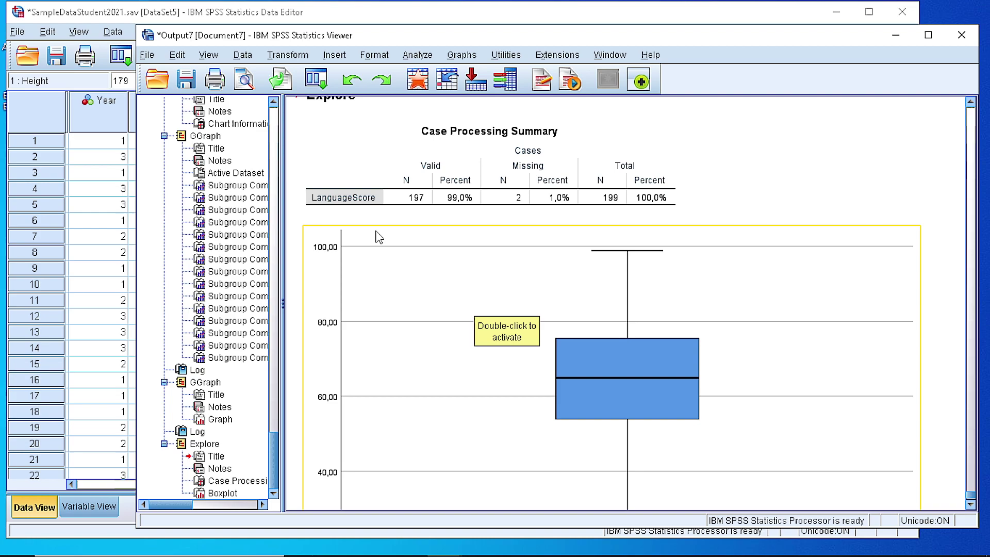
scroll(544, 226, "down", 3)
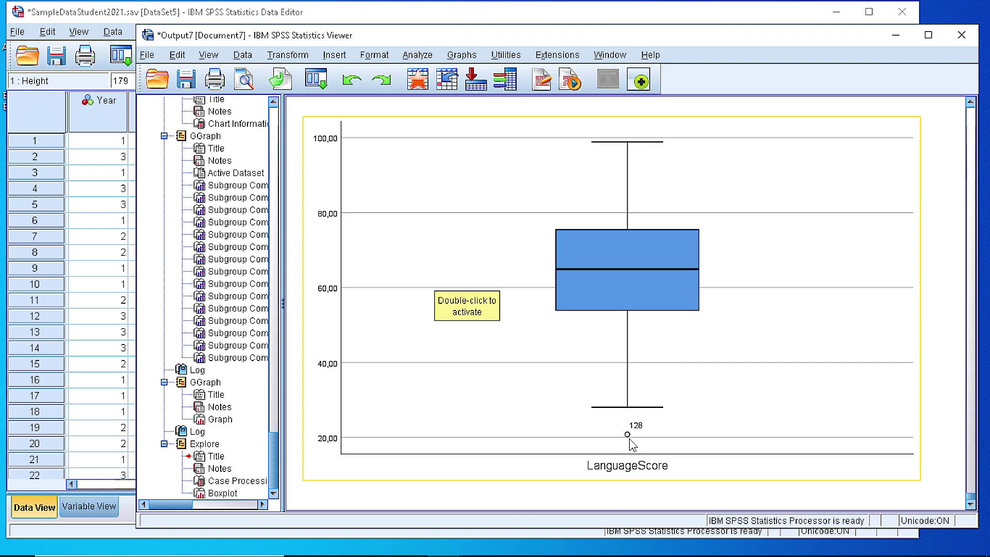
right_click(506, 320)
mouse_move(547, 452)
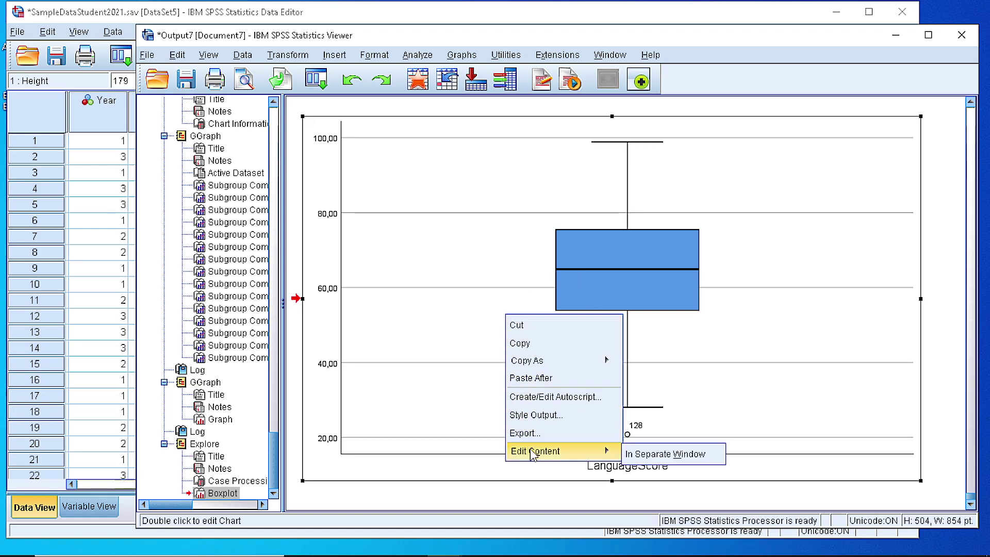
left_click(694, 457)
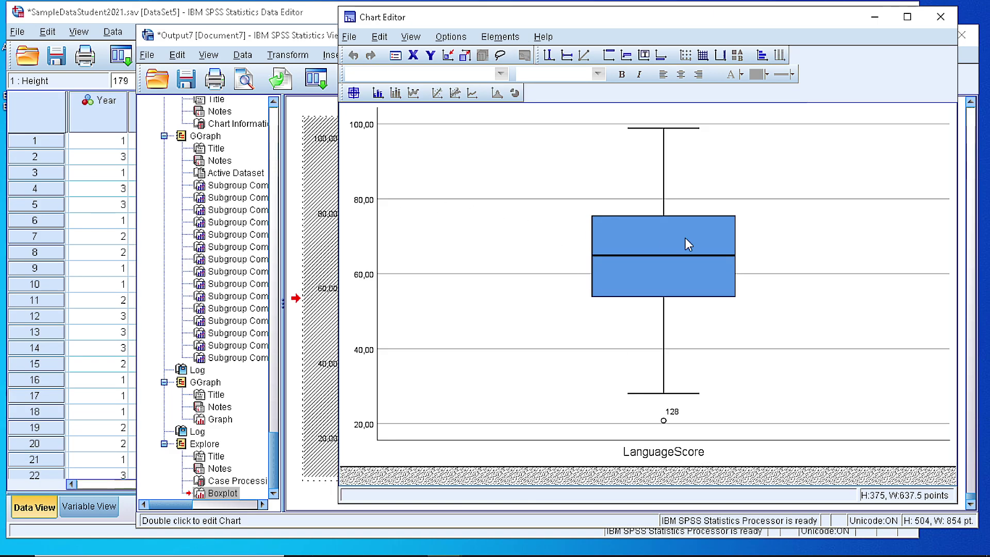
left_click(666, 236)
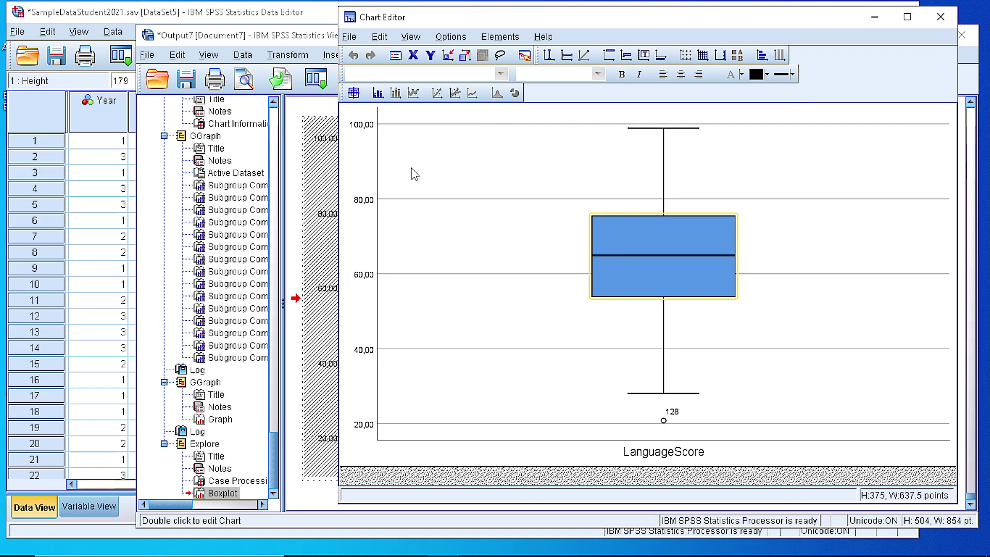
left_click(940, 19)
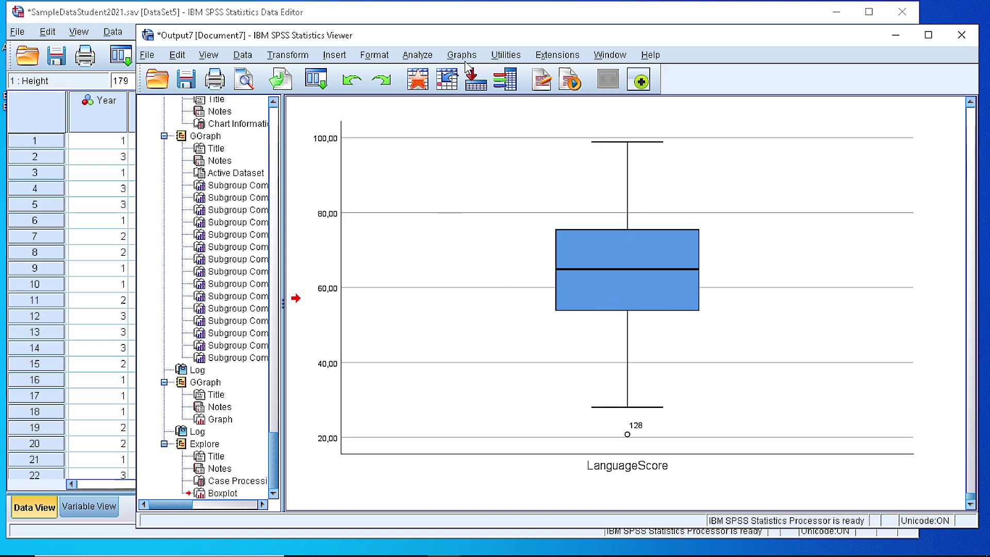
From the Data Editor, launch Chart Builder and dismiss the measurement-level reminder.
left_click(404, 21)
left_click(252, 31)
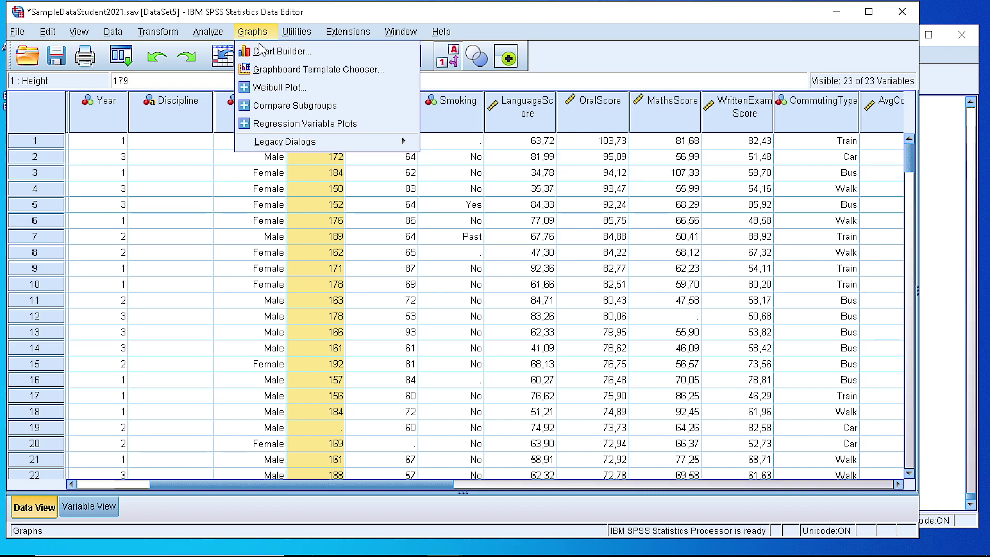
left_click(301, 52)
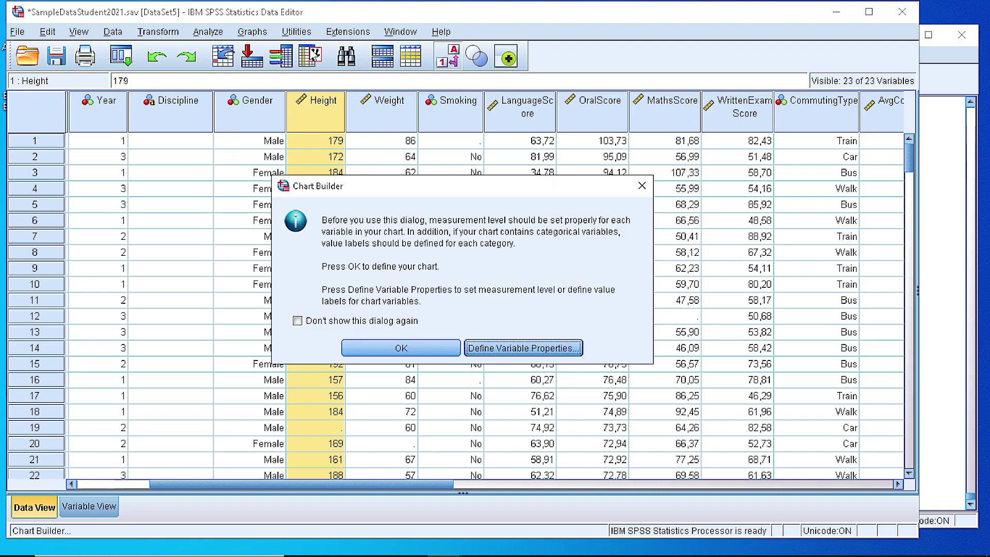
left_click(412, 347)
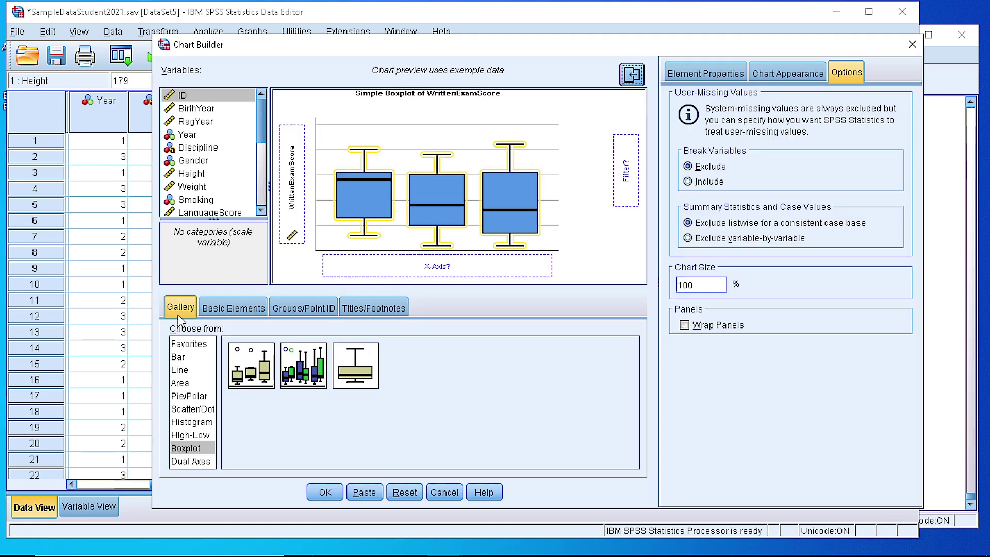
Place a Simple Boxplot from the Boxplot gallery onto the canvas and view its y-axis properties.
left_click(184, 449)
left_click(184, 436)
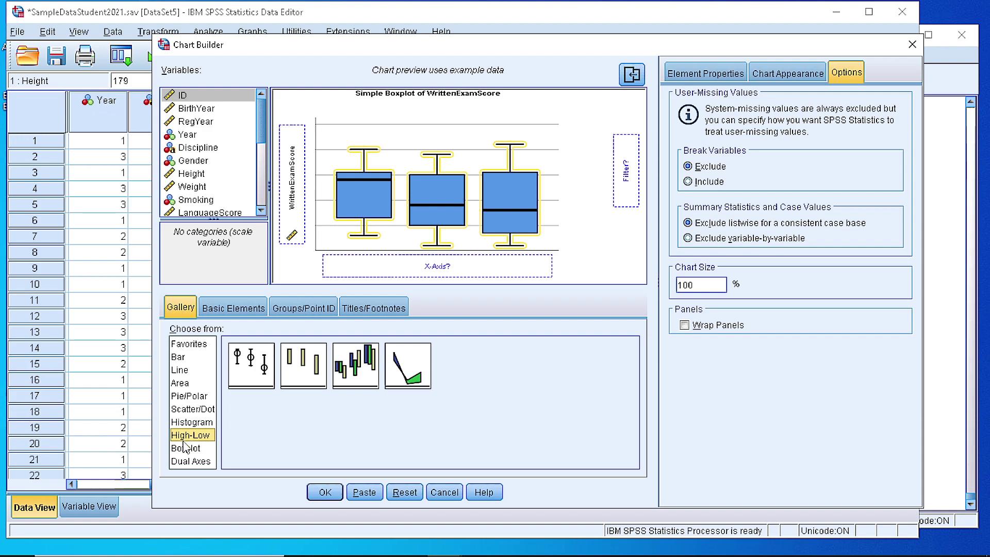
left_click(185, 450)
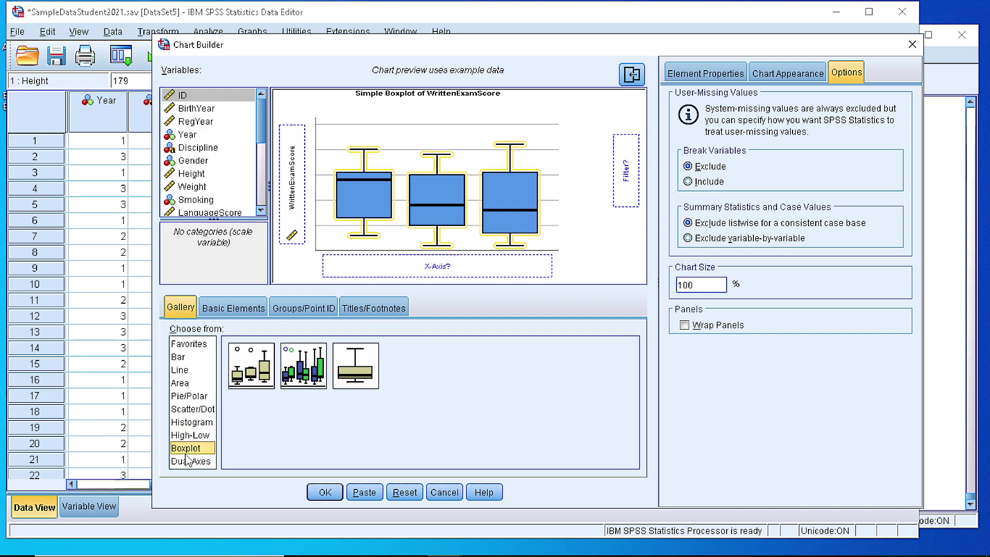
left_click(240, 372)
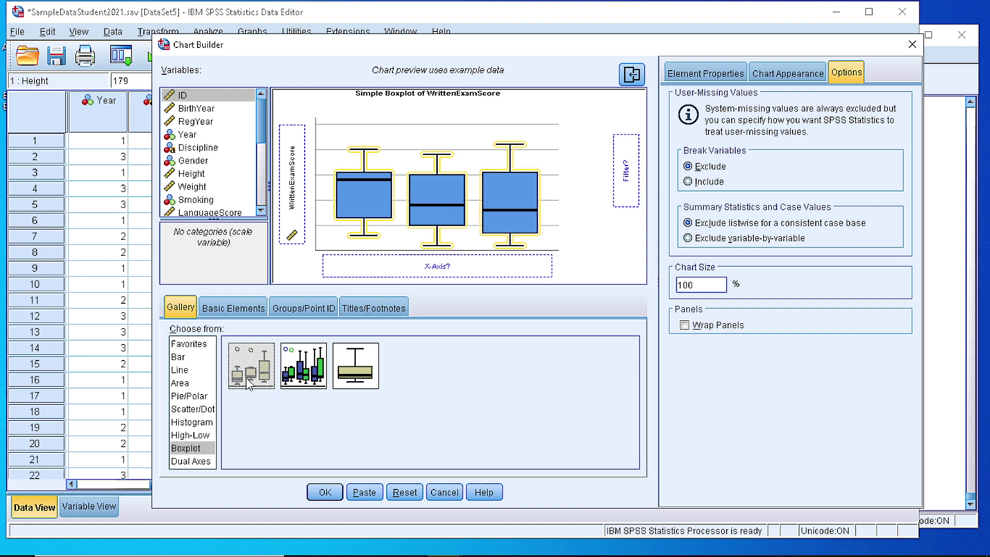
left_click_drag(247, 384, 441, 207)
left_click(297, 181)
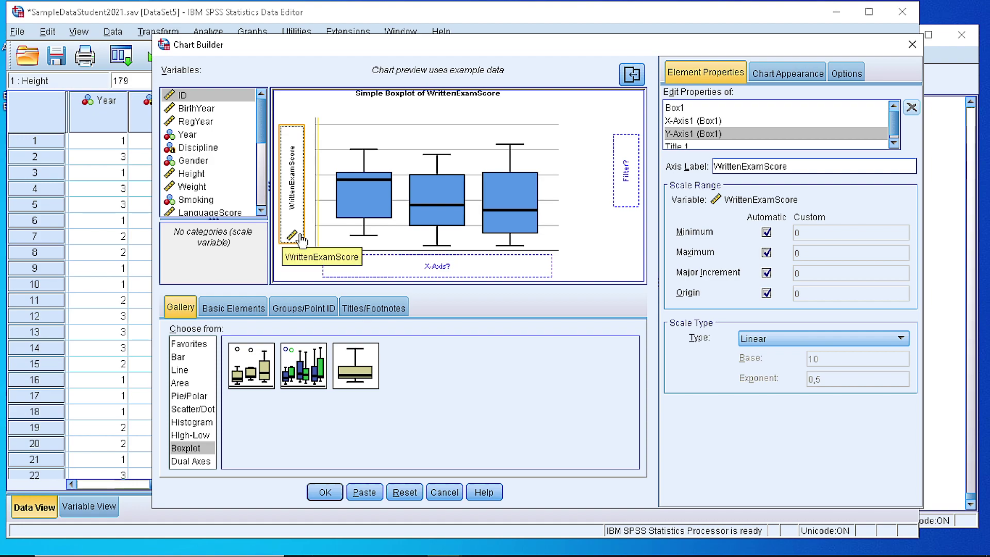
scroll(205, 138, "down", 5)
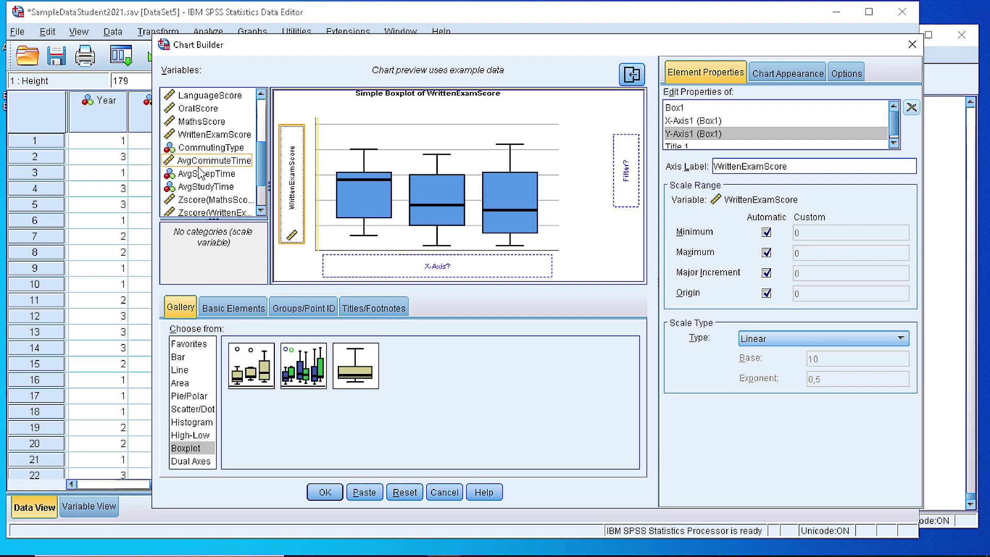
Put MathsScore on the y-axis, then review the Box1, X-Axis1 and Y-Axis1 properties.
left_click(193, 122)
left_click_drag(193, 124, 289, 177)
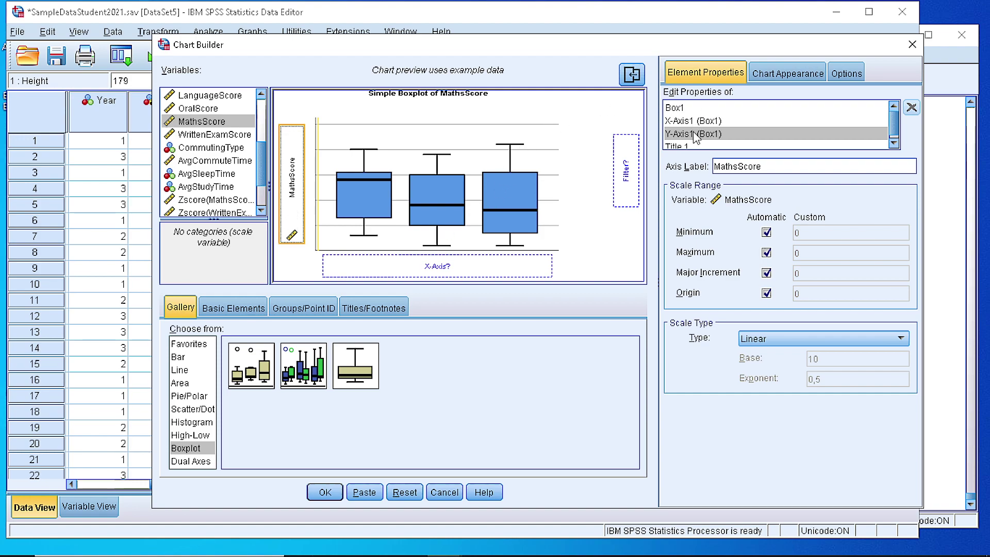
left_click(698, 108)
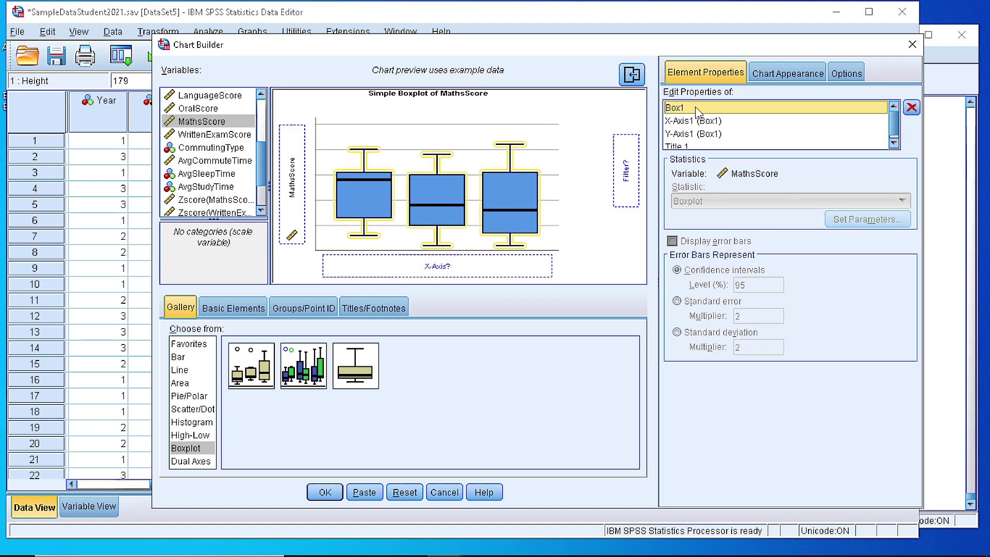
left_click(699, 121)
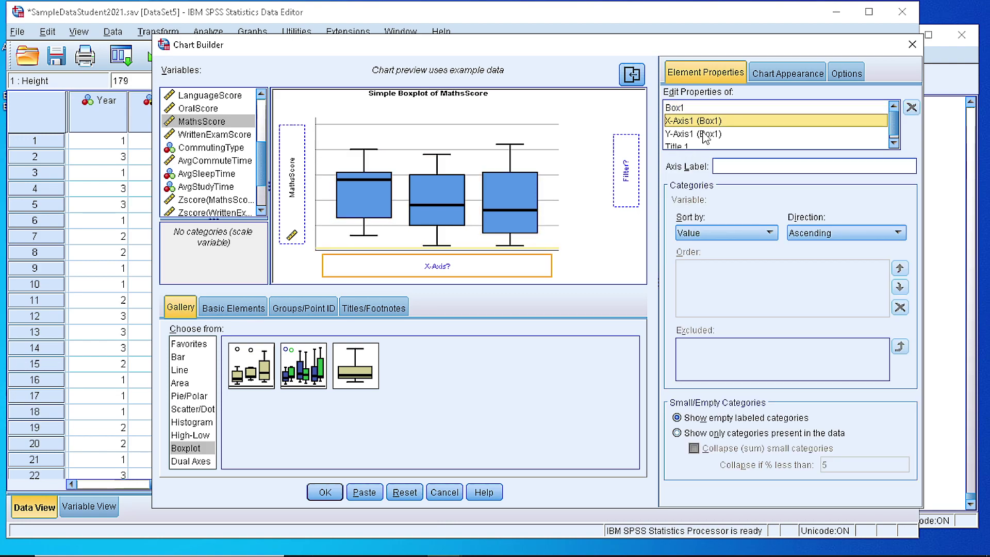
left_click(705, 135)
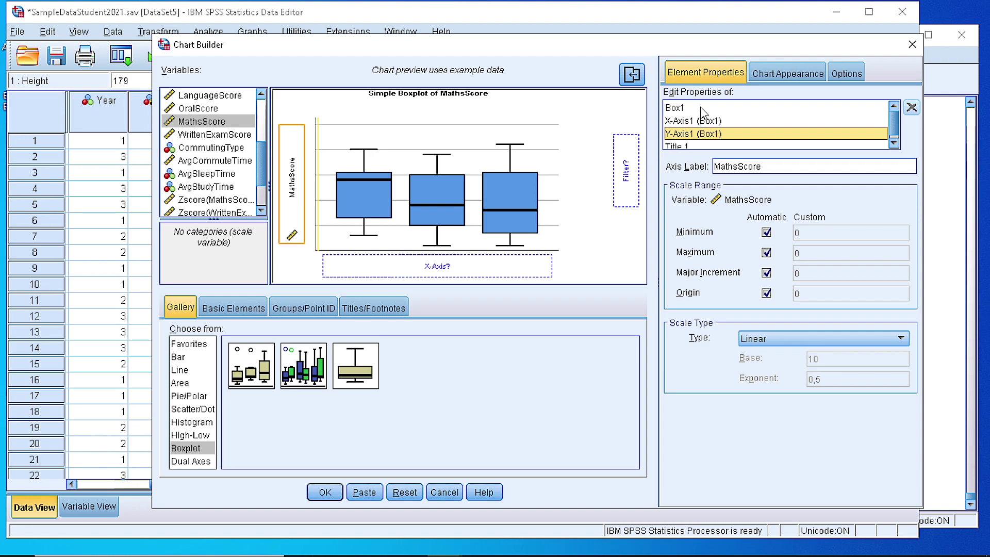
left_click(702, 109)
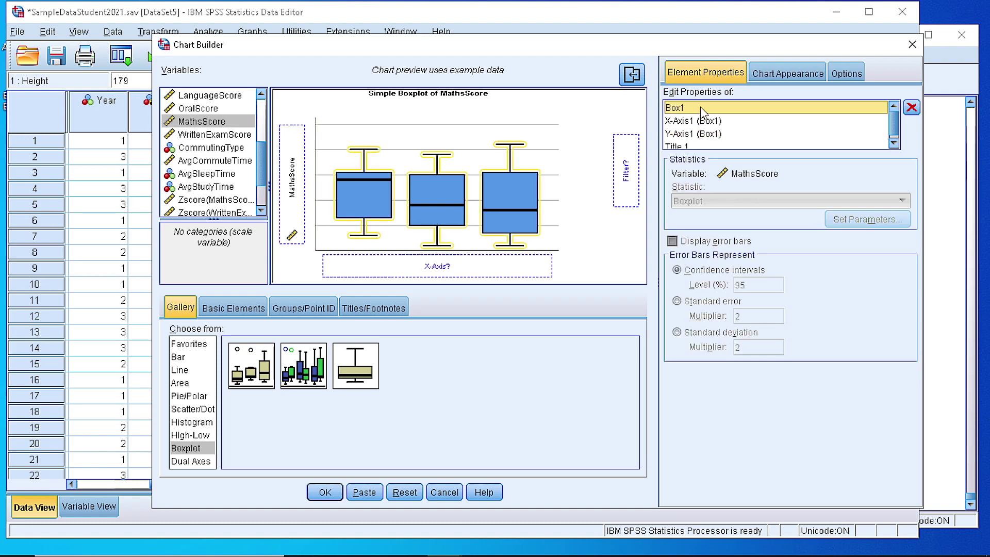
Build the MathsScore boxplot and select the resulting chart in the Viewer.
left_click(325, 492)
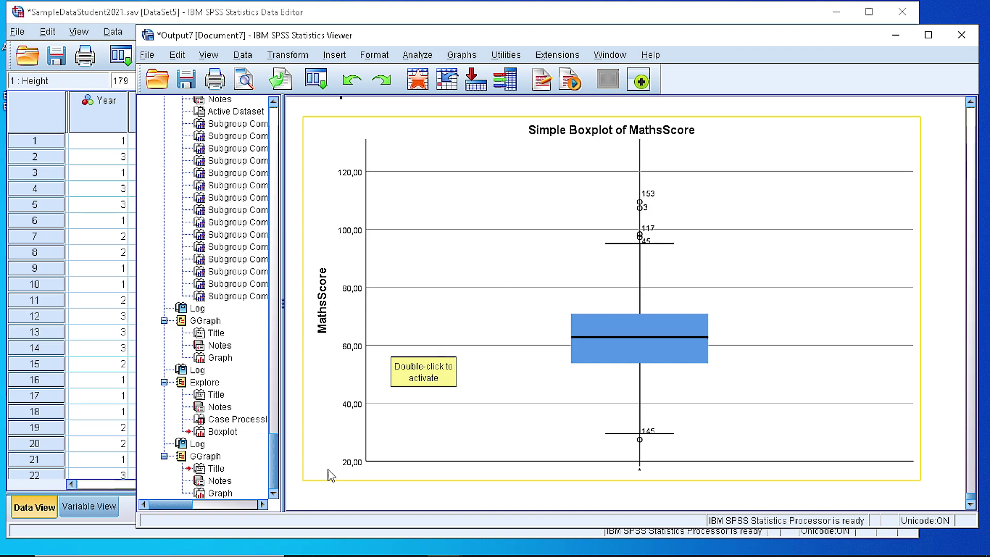
left_click(328, 491)
left_click(584, 185)
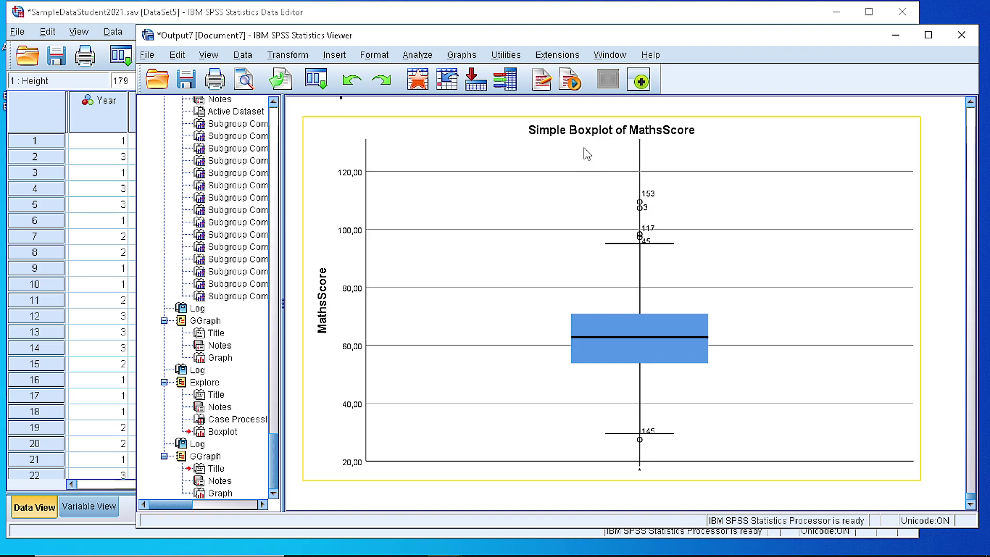